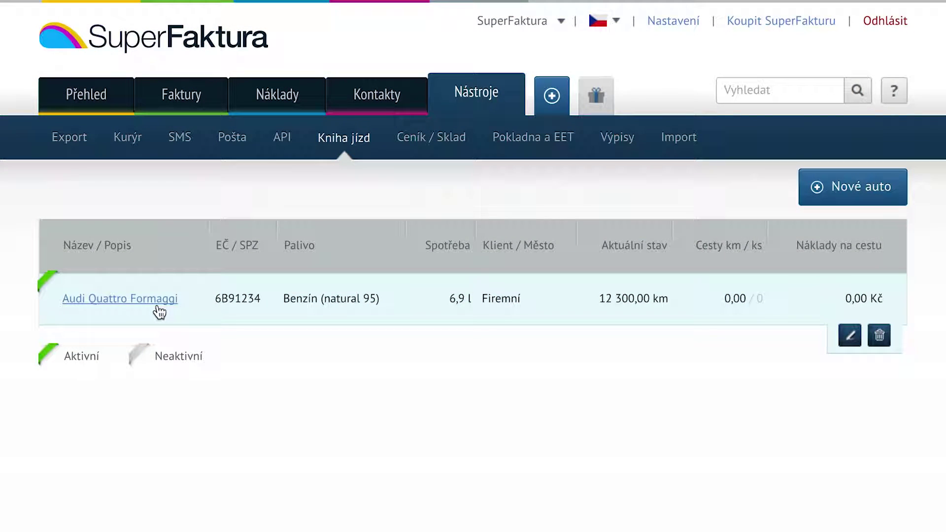
Open the Audi Quattro Formaggi's trip log from the Kniha jízd car list.
left_click(157, 307)
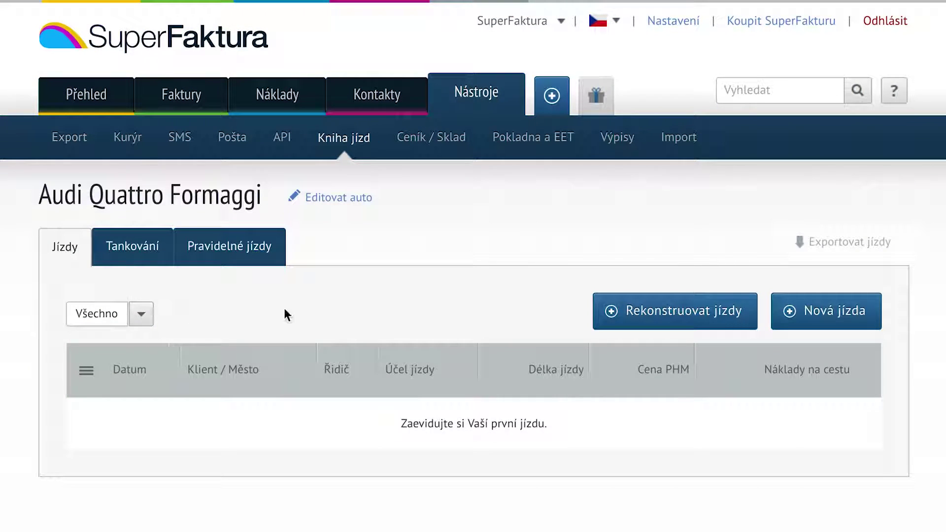
Log a new city trip via Olomouc and Přerov (183 km, 321,52 Kč).
left_click(826, 321)
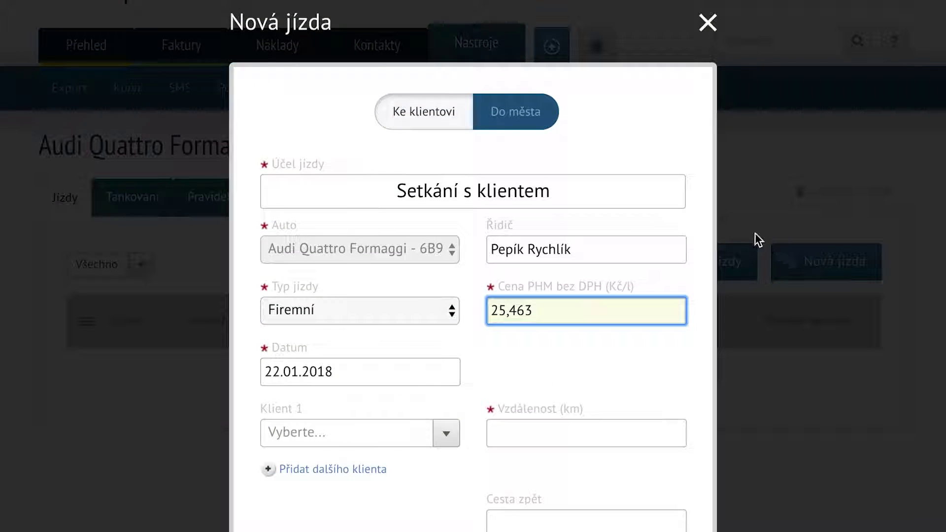
left_click(524, 118)
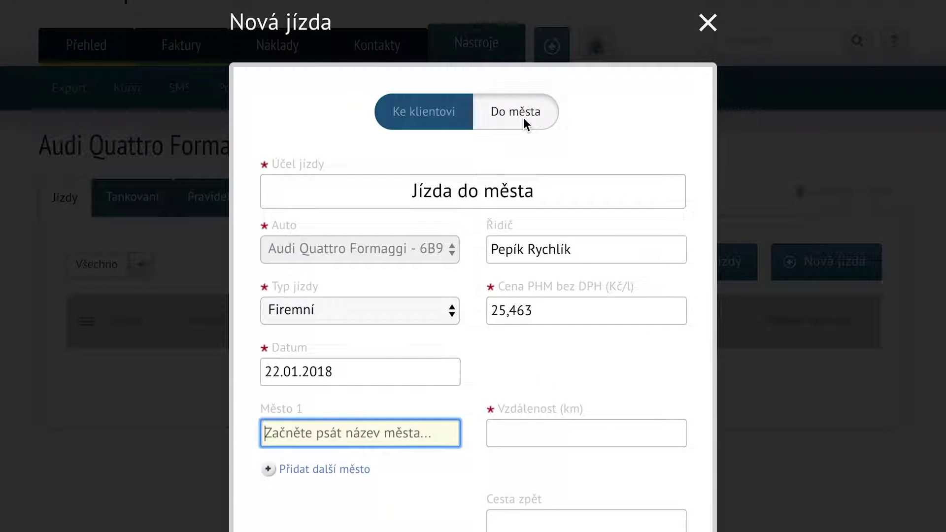
type("Olo")
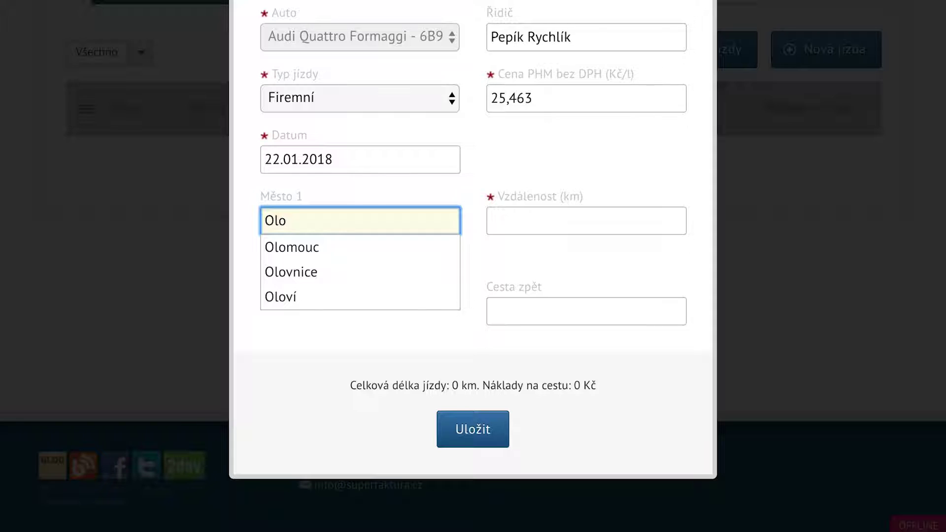
left_click(317, 248)
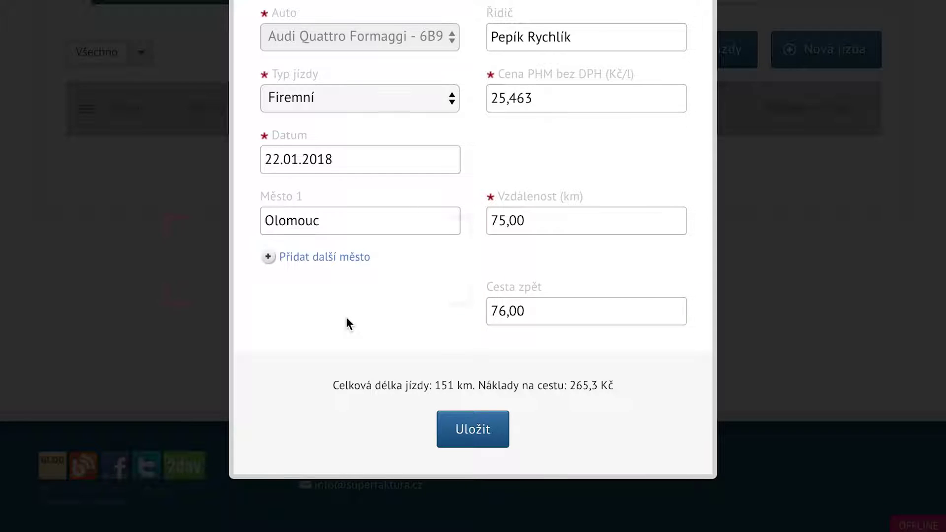
left_click(340, 258)
type("Př")
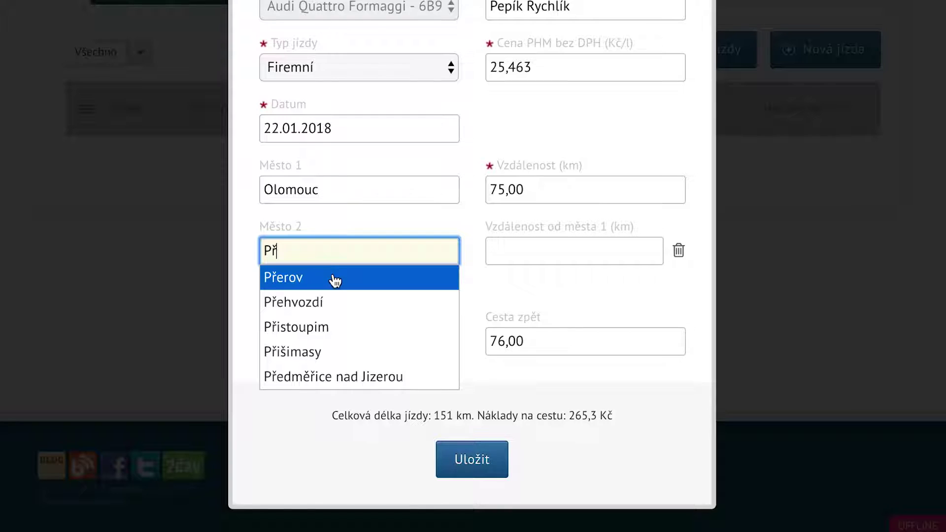
left_click(336, 281)
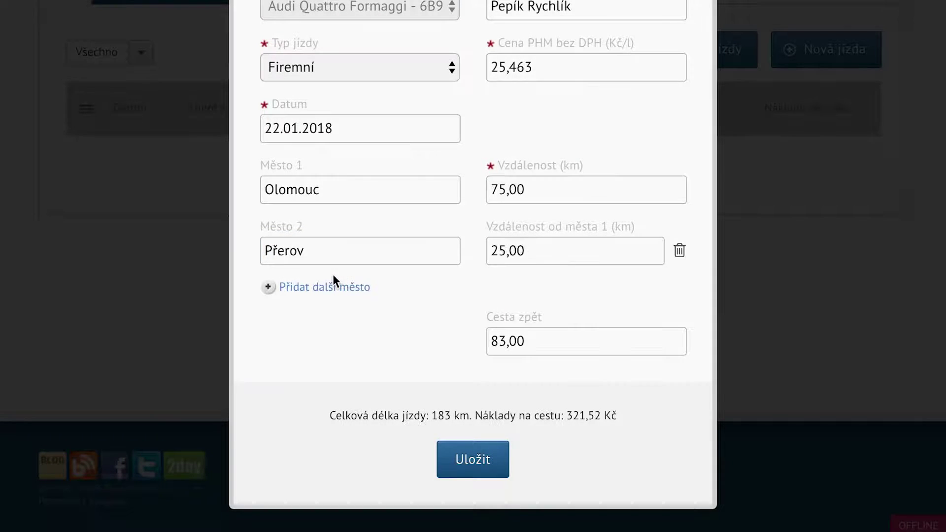
left_click(471, 460)
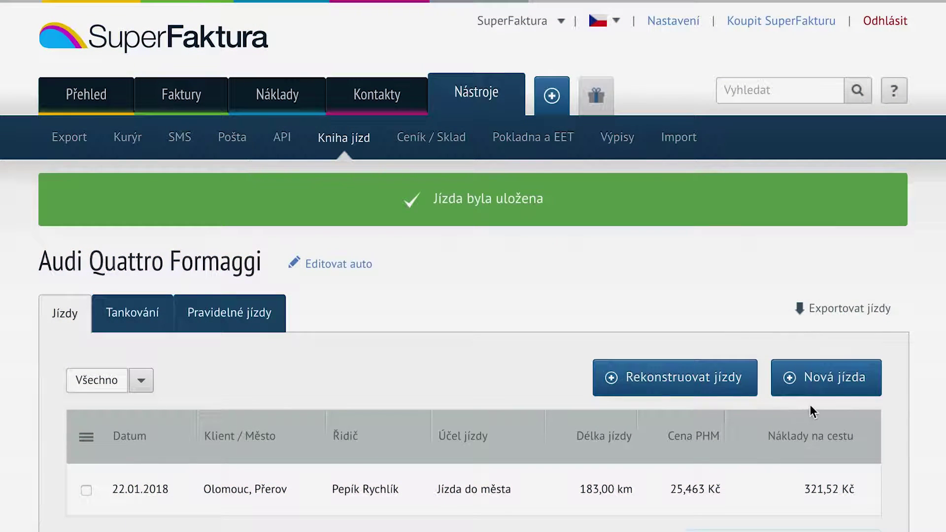
Log a one-way 'Cesta ke klientovi' trip to client GoodWater Producers with return distance 0.
left_click(828, 379)
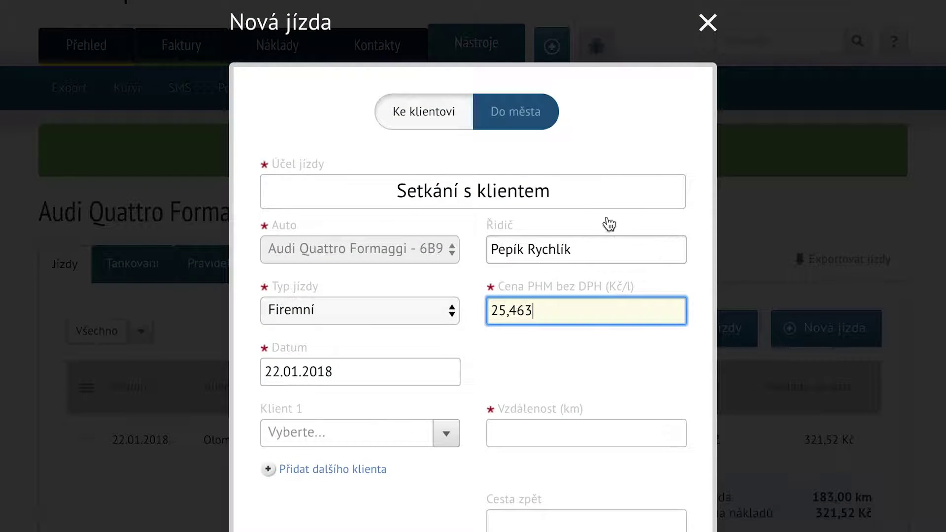
triple_click(577, 194)
type("Cesta ke klientovi")
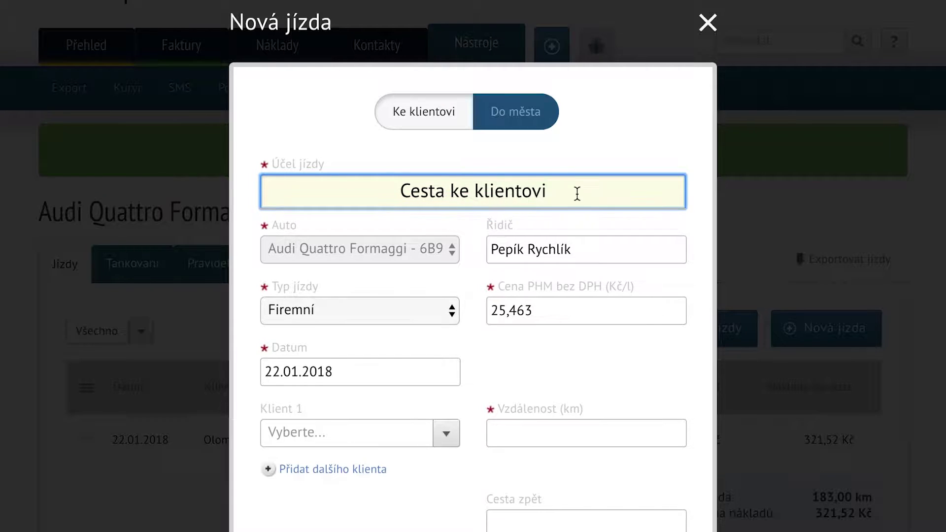
scroll(490, 329, "down", 5)
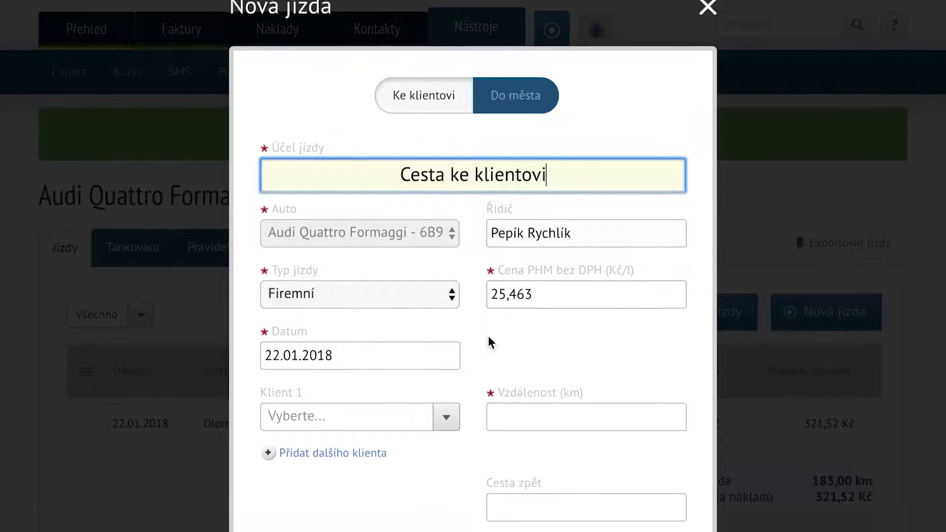
left_click(443, 227)
left_click(370, 407)
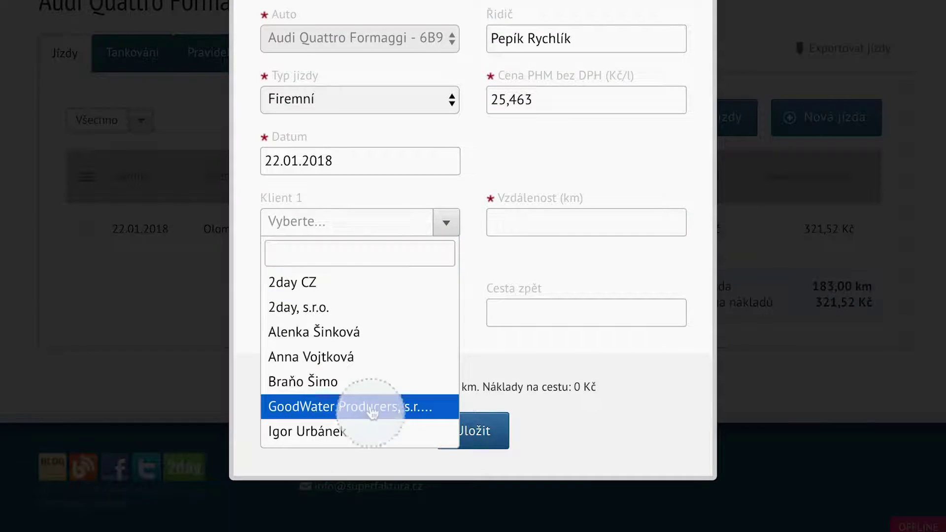
left_click(555, 315)
key("BackSpace")
key("BackSpace")
key("BackSpace")
key("BackSpace")
key("BackSpace")
type("0")
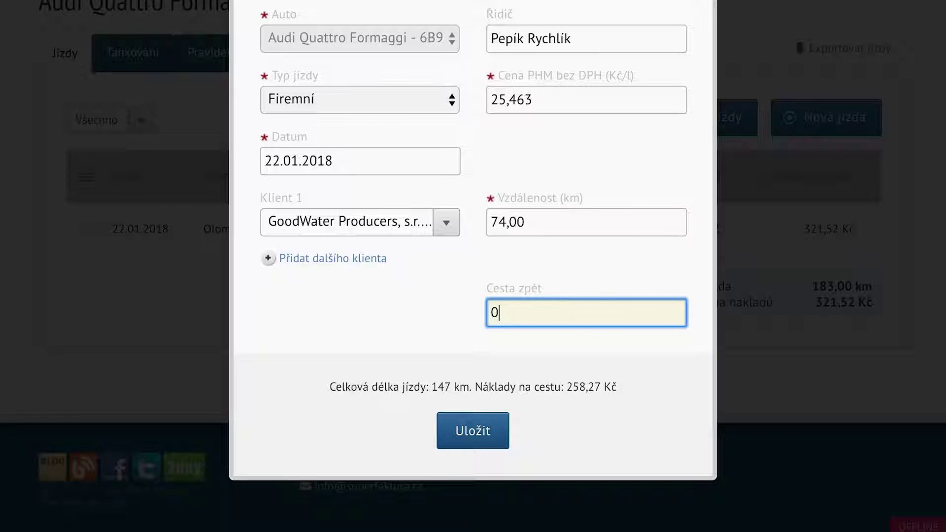
left_click(479, 444)
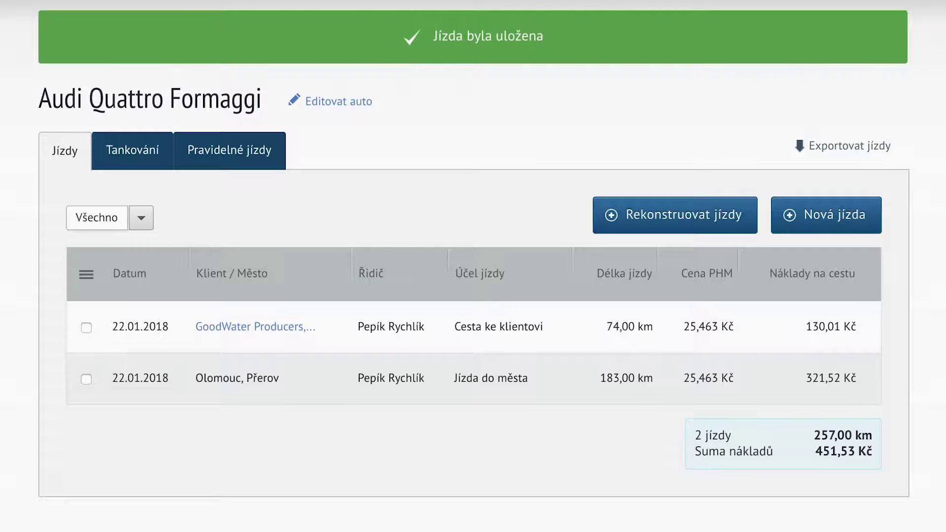
Duplicate the client trip as a 'Cesta od klienta' return trip dated 24.01.2018.
mouse_move(709, 333)
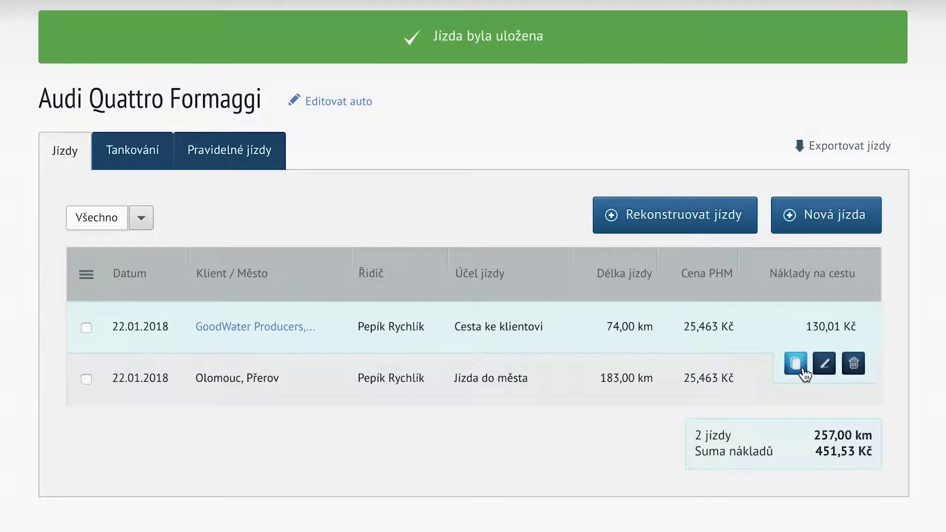
left_click(796, 365)
type("Cesta")
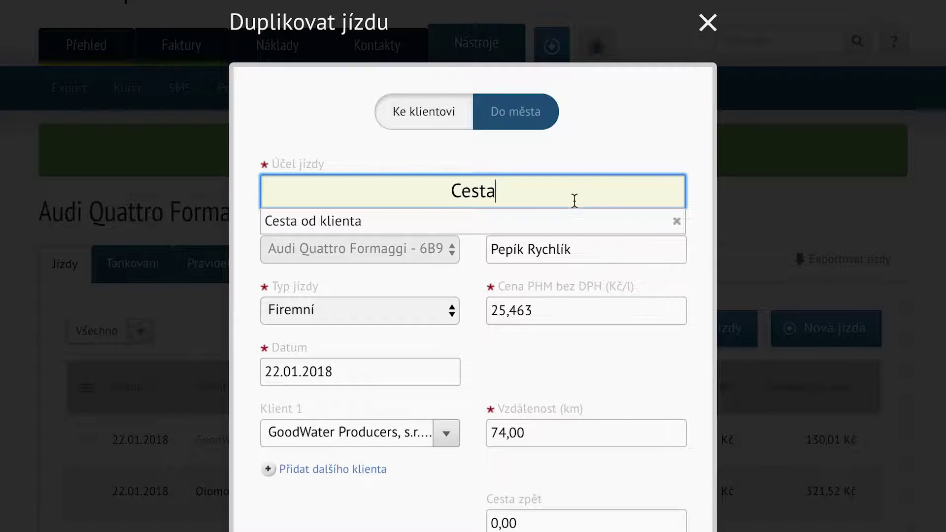
left_click(534, 222)
scroll(413, 197, "down", 3)
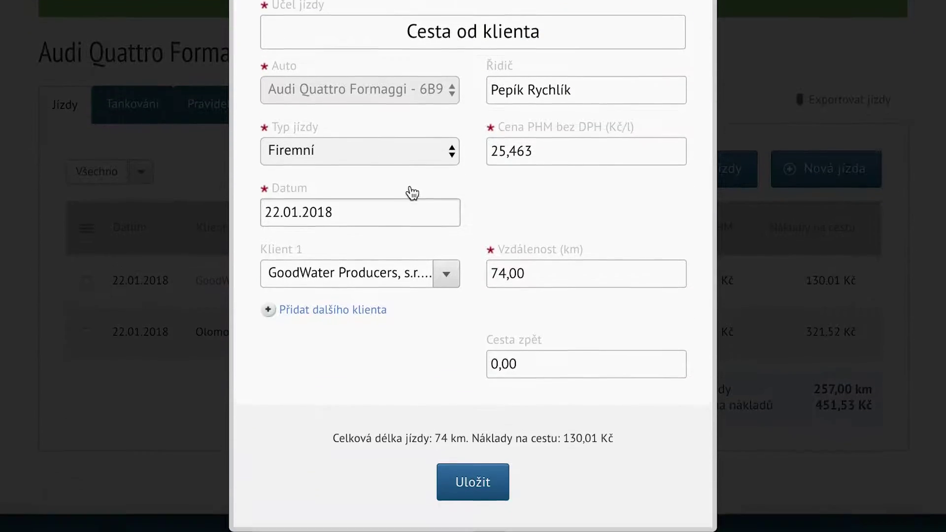
scroll(413, 198, "down", 1)
left_click(402, 165)
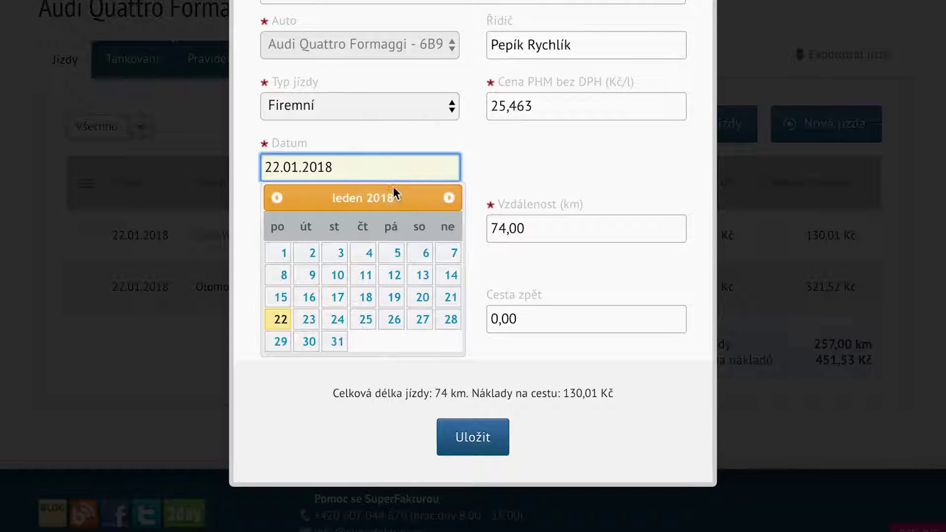
left_click(338, 320)
left_click(473, 458)
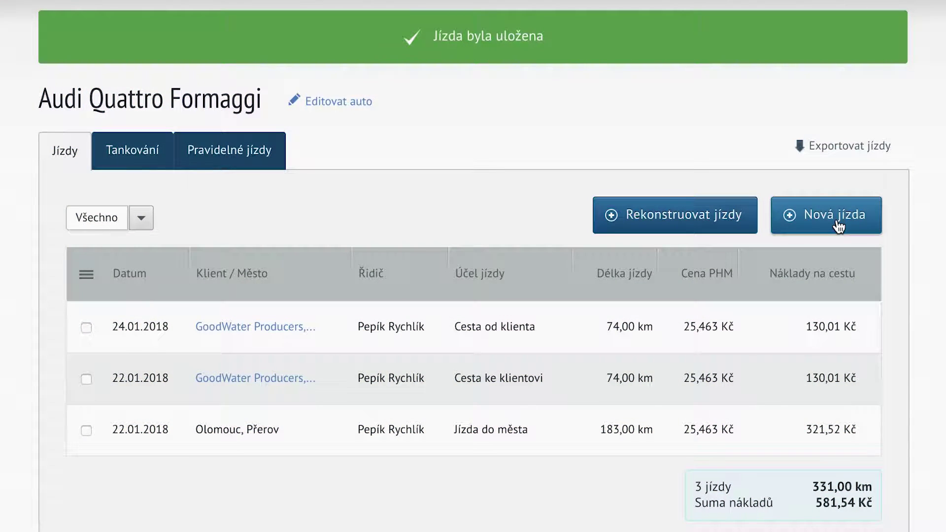
Log a new 30 km trip with purpose 'Jízda po městě, úřady'.
left_click(838, 226)
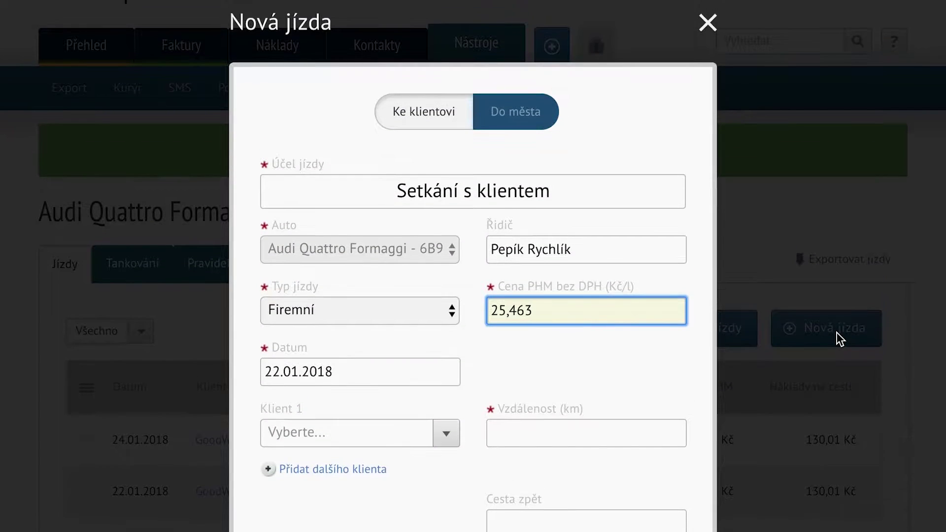
left_click(572, 201)
type("Jízda po")
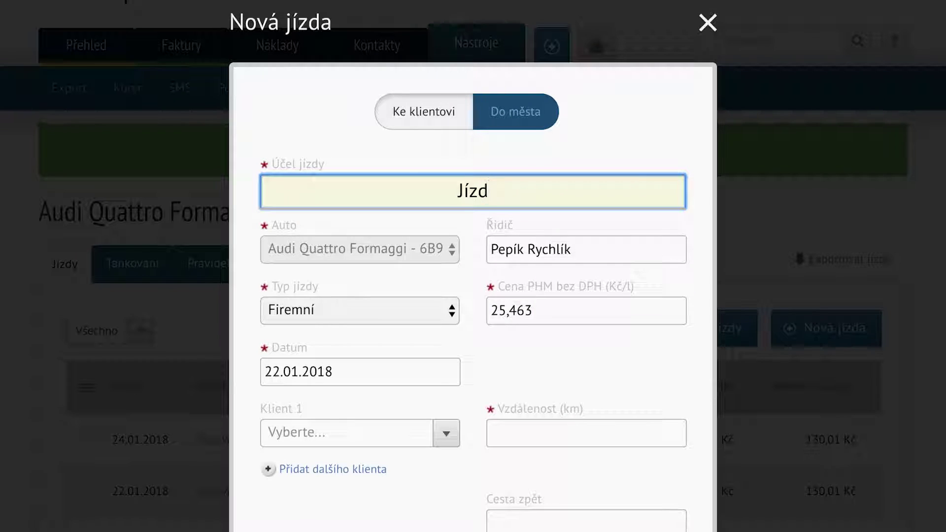
type(" městě, úřady")
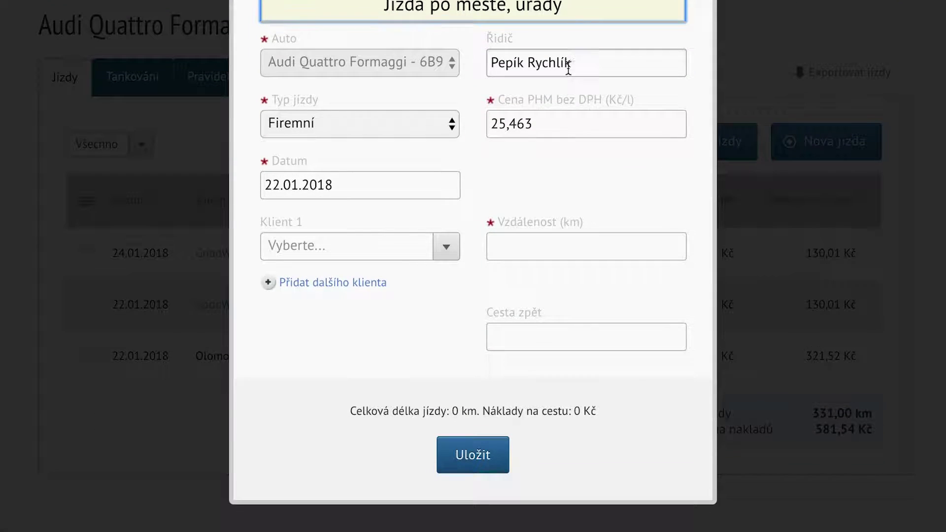
left_click(543, 243)
type("3")
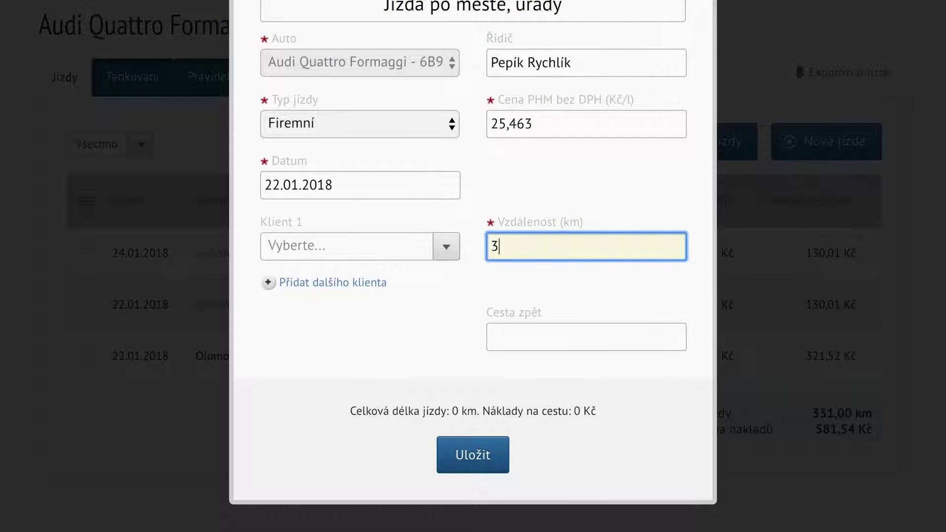
type("0")
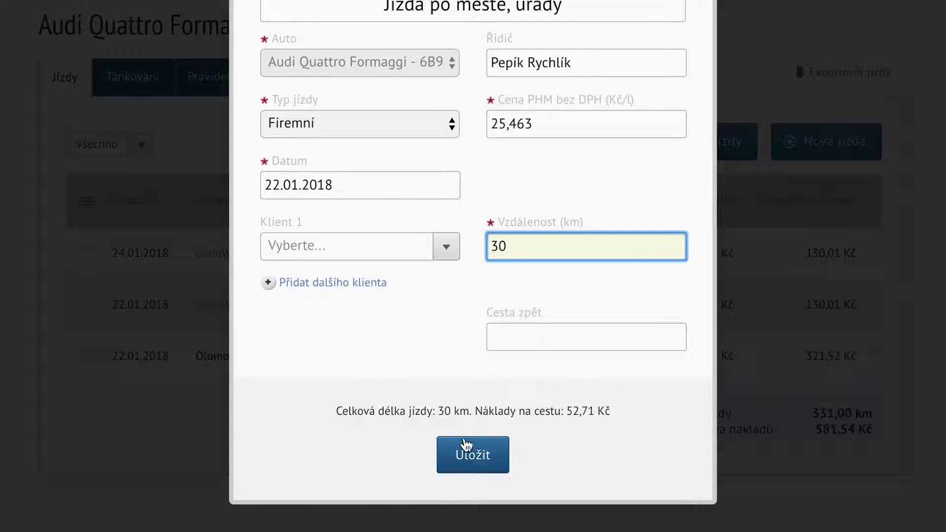
left_click(463, 468)
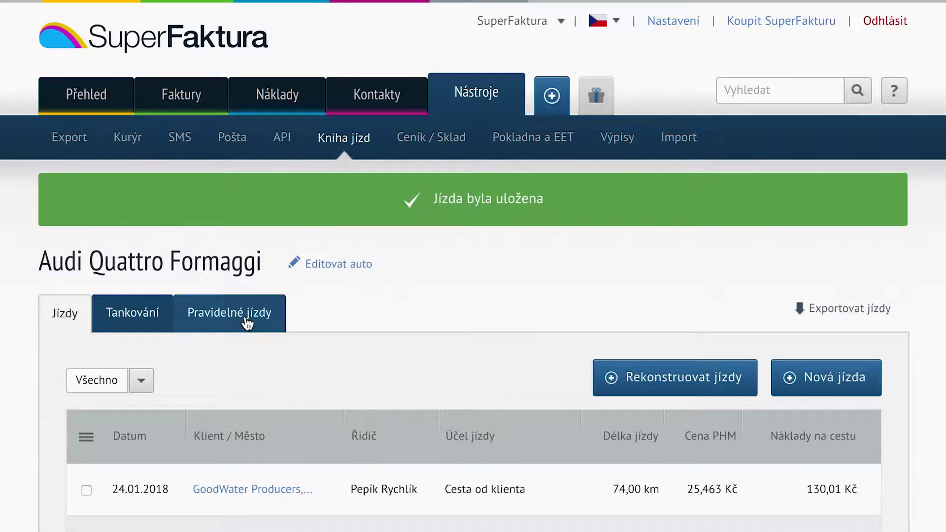
Start a new recurring trip from the car's Pravidelné jízdy tab.
left_click(247, 323)
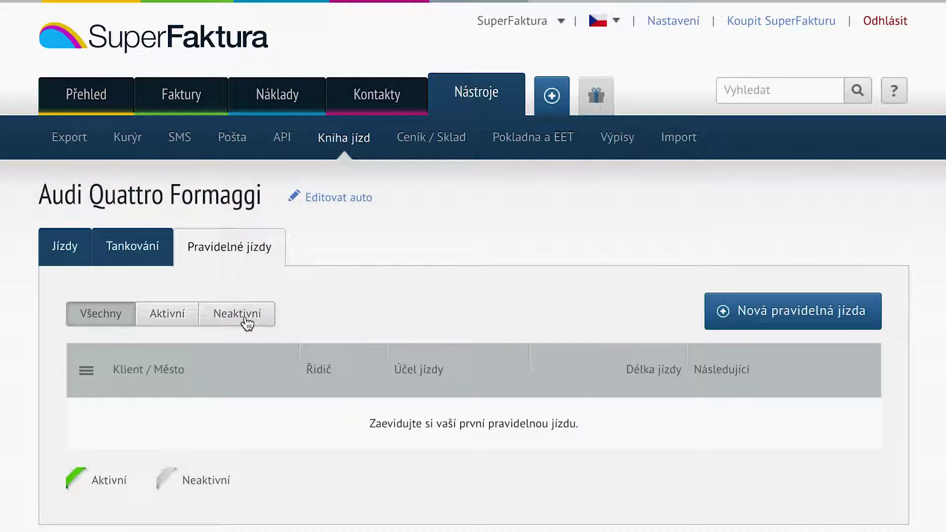
left_click(775, 319)
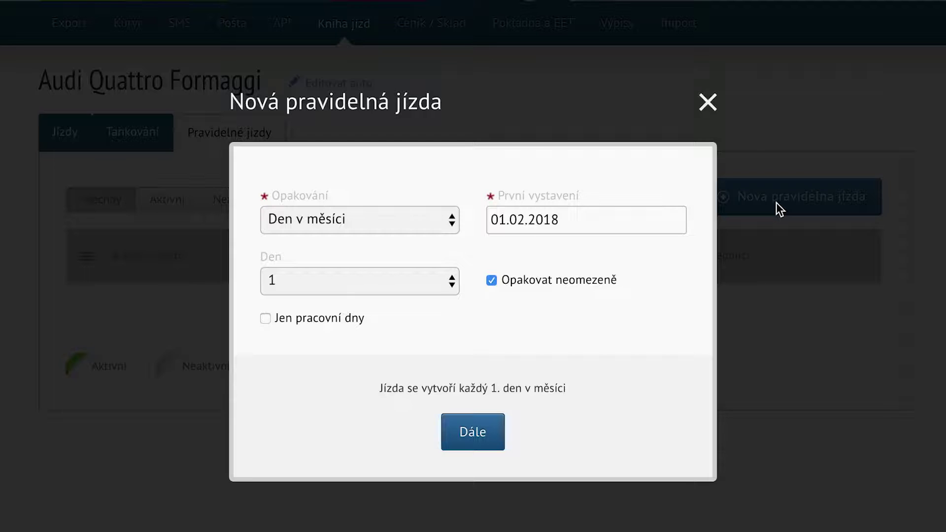
Create a weekly recurring trip 'Jízda do skladu' of 14 km.
left_click(443, 225)
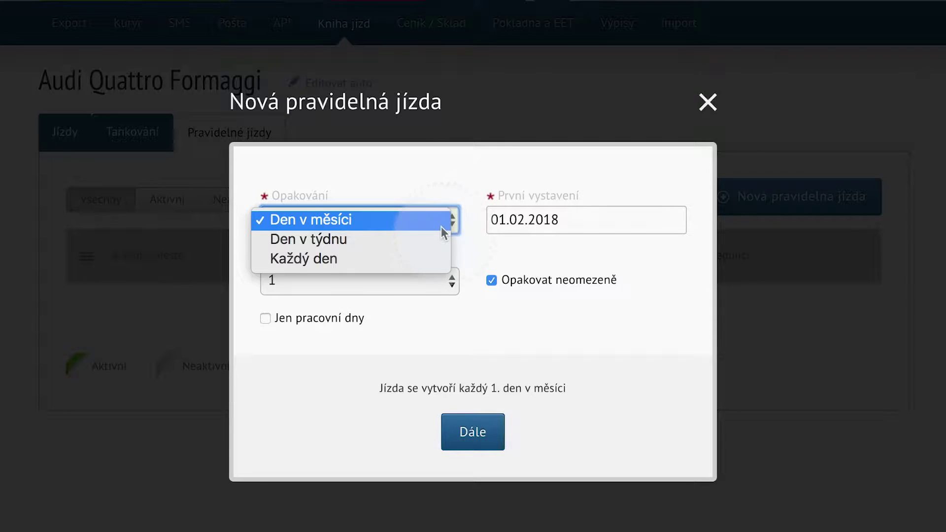
left_click(426, 239)
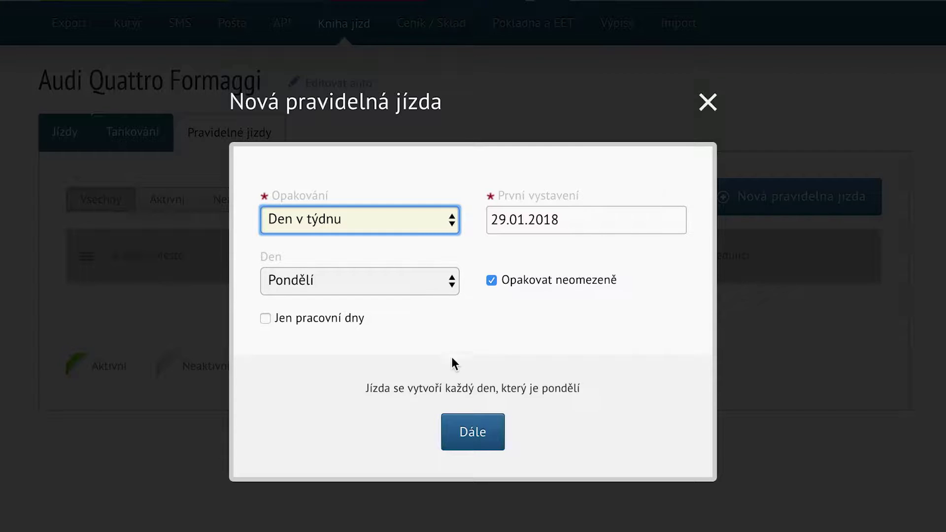
left_click(472, 449)
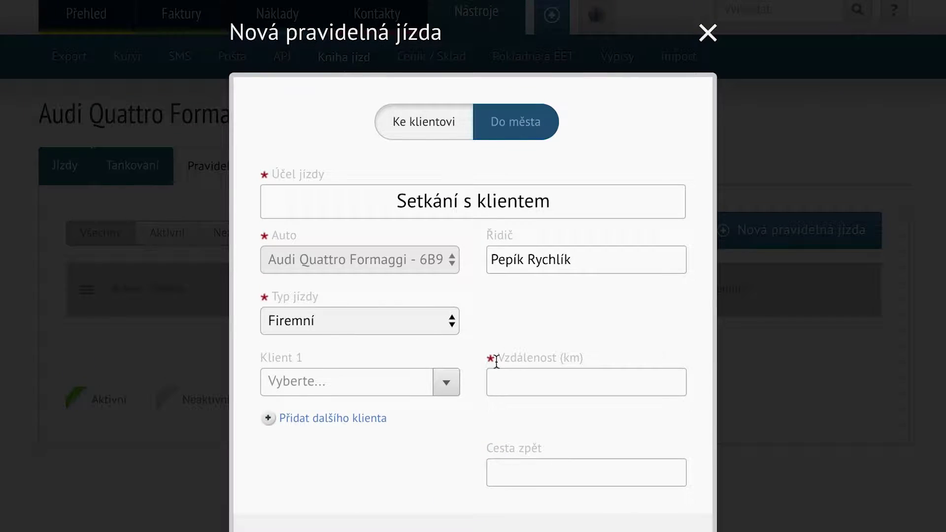
triple_click(552, 212)
type("Jízda do skladu")
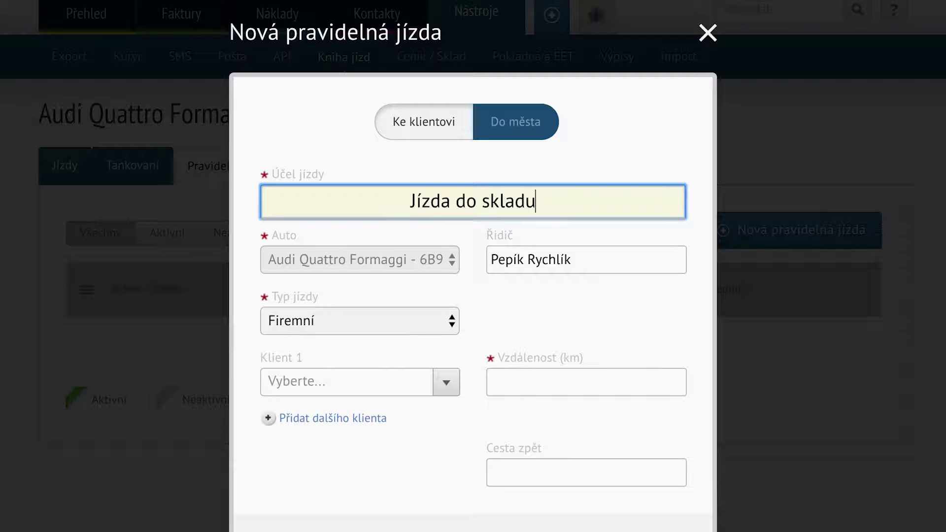
left_click(539, 381)
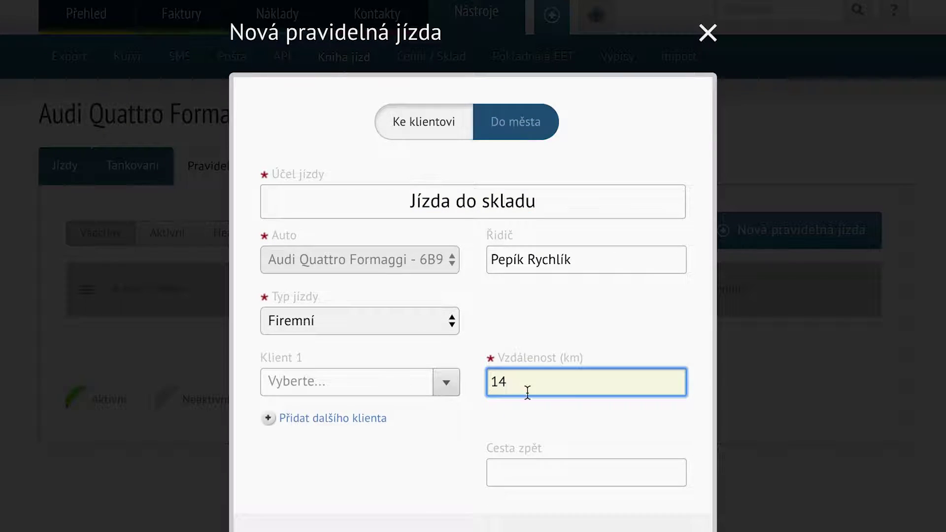
scroll(493, 402, "down", 3)
left_click(471, 405)
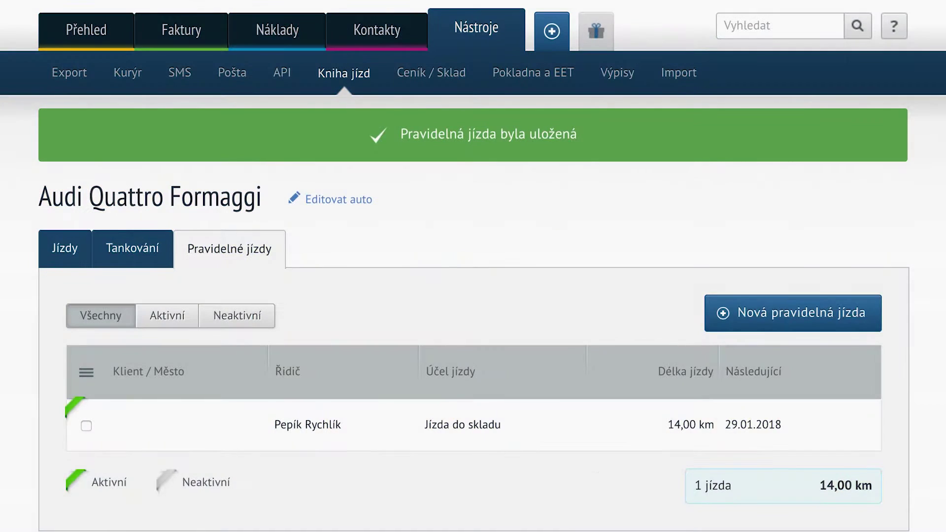
Start another recurring trip repeating every working day, first on 01.01.2018.
left_click(782, 325)
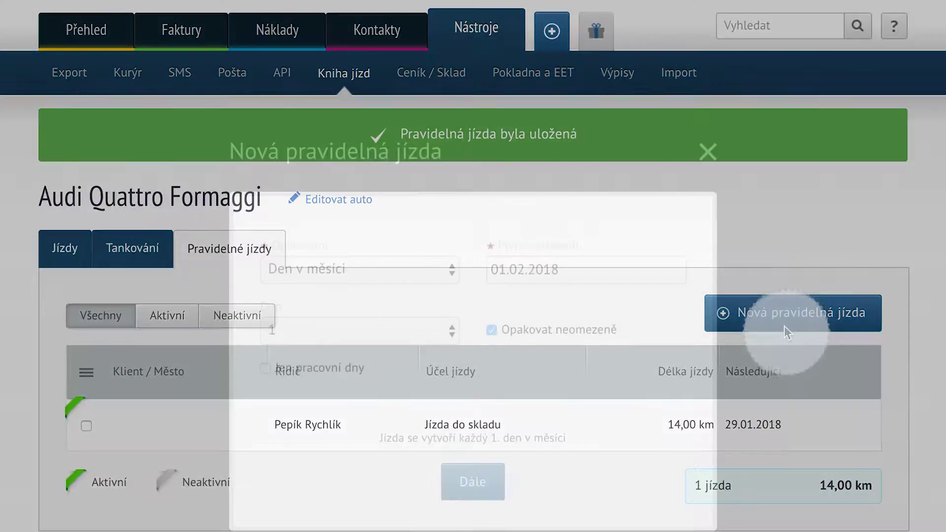
left_click(444, 209)
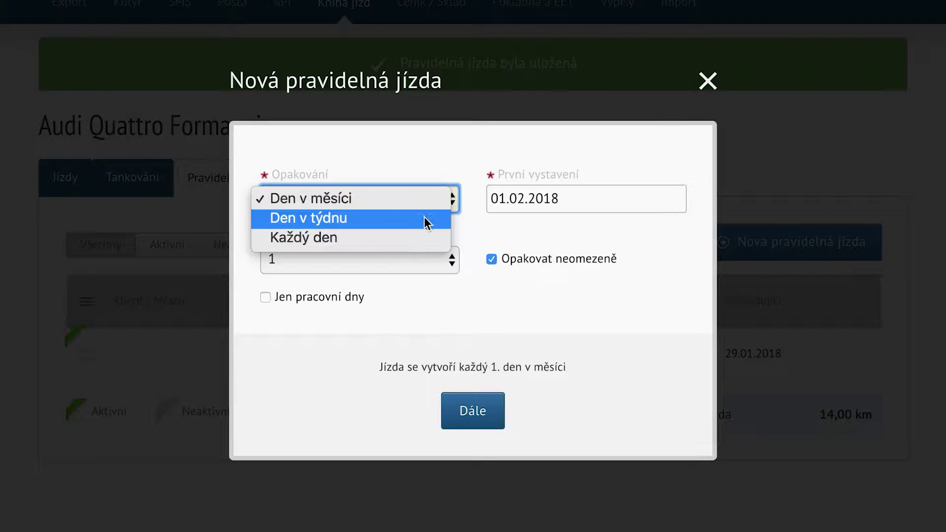
left_click(410, 234)
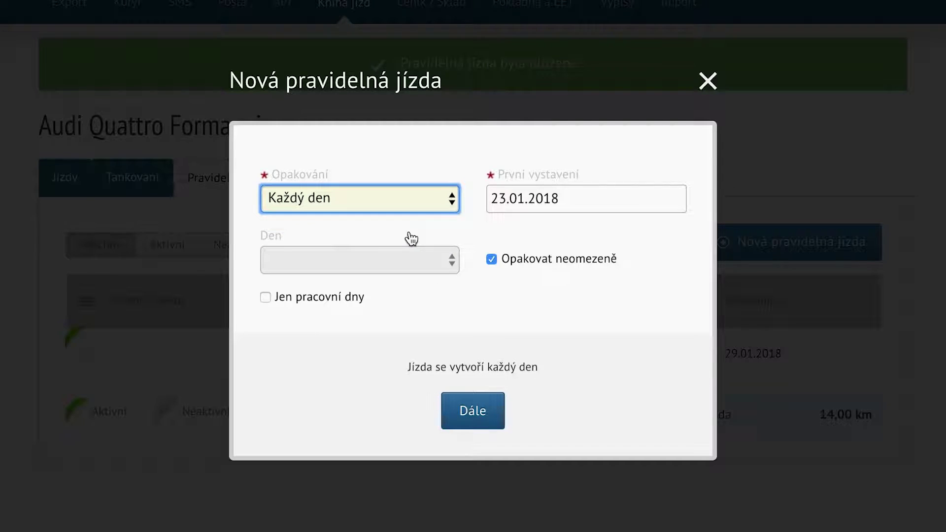
left_click(335, 300)
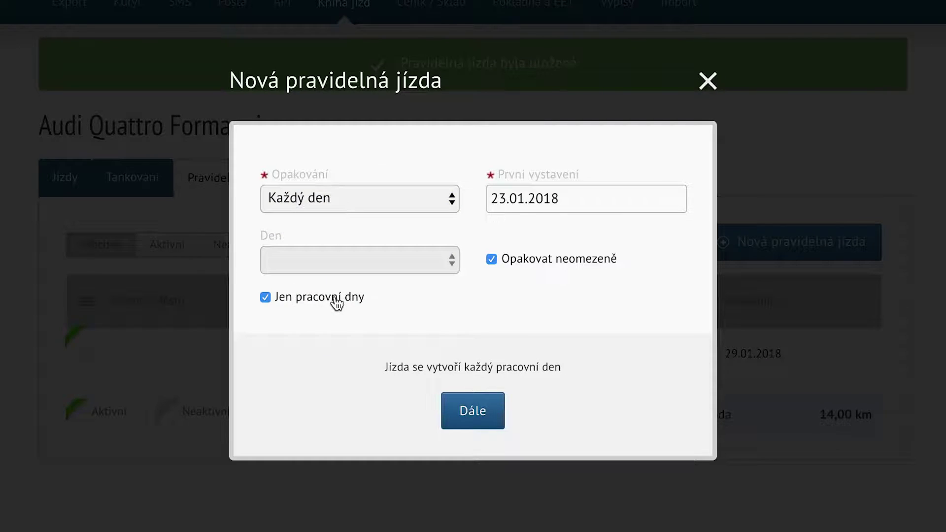
left_click(528, 202)
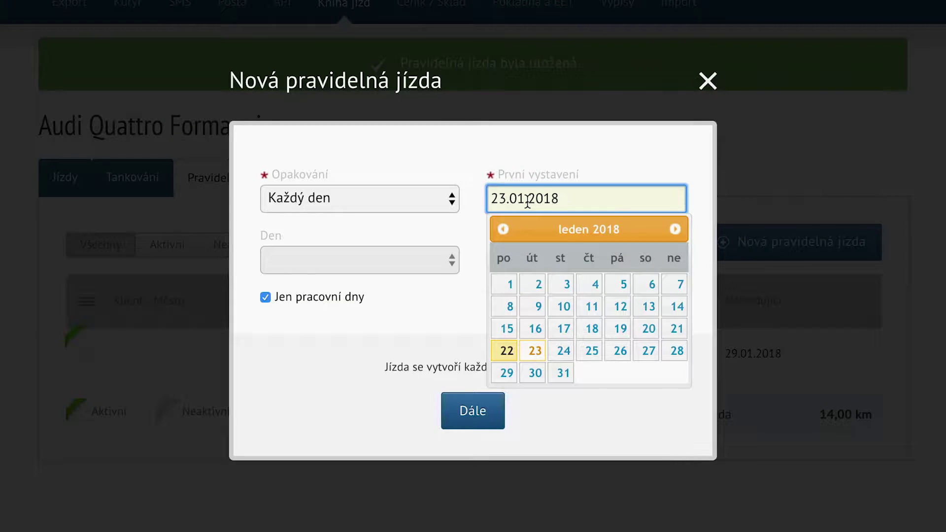
left_click(506, 291)
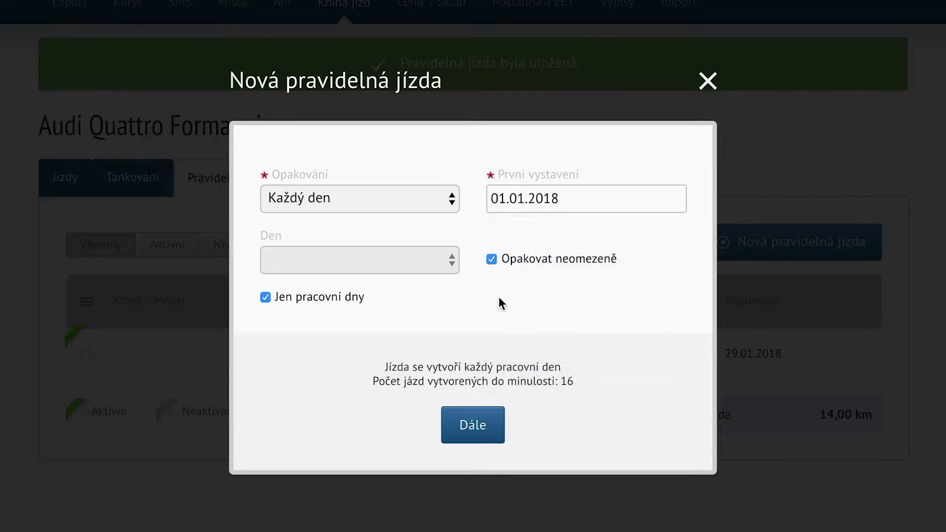
Save the recurring trip as 'Jízda do práce', 10 km, and view the generated trips.
left_click(468, 446)
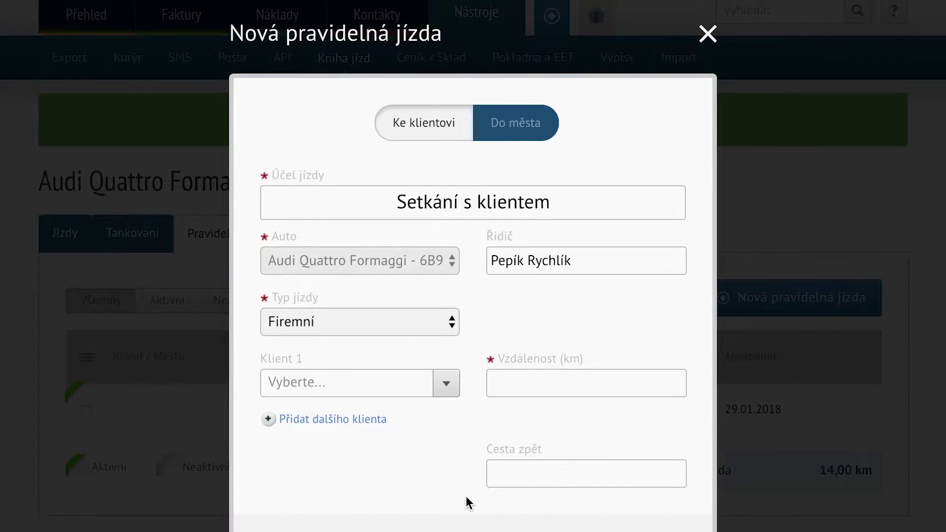
triple_click(550, 200)
type("Jízda do práce")
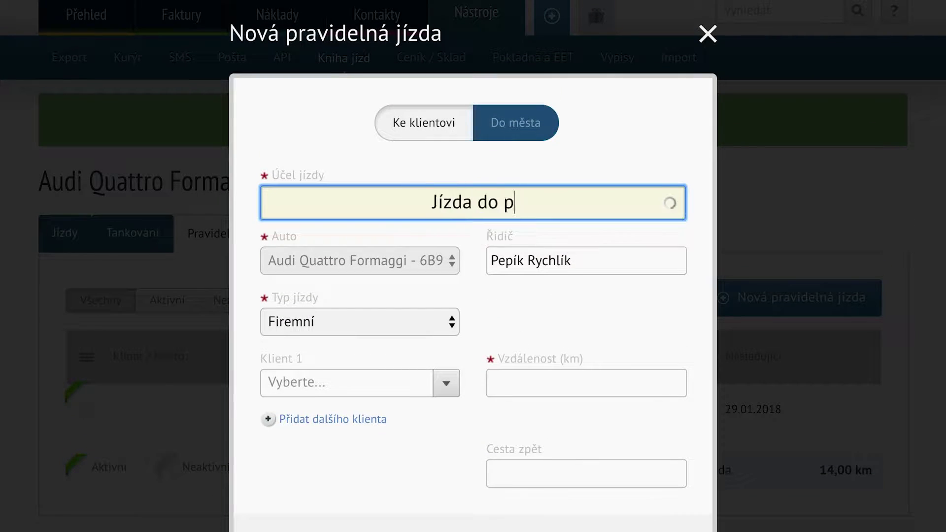
left_click(516, 383)
type("1")
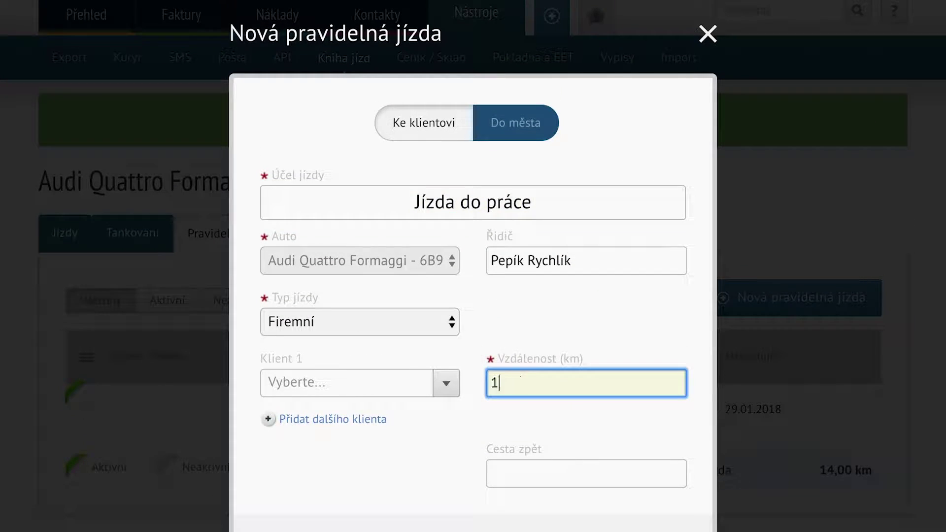
scroll(472, 348, "down", 3)
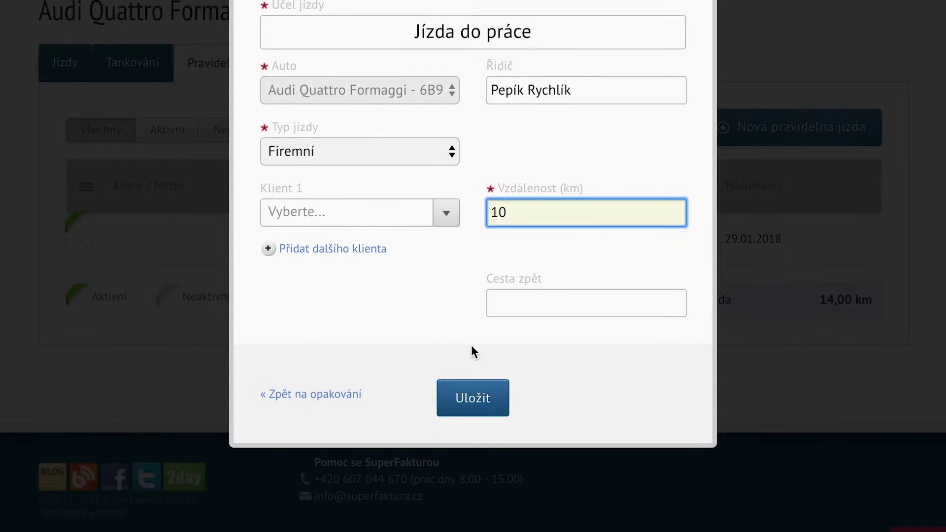
left_click(465, 409)
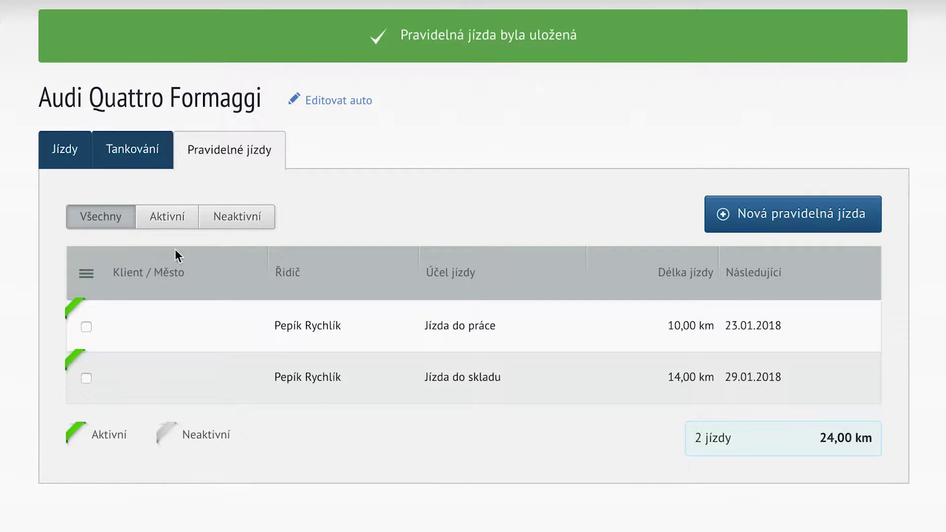
left_click(70, 159)
scroll(72, 325, "down", 10)
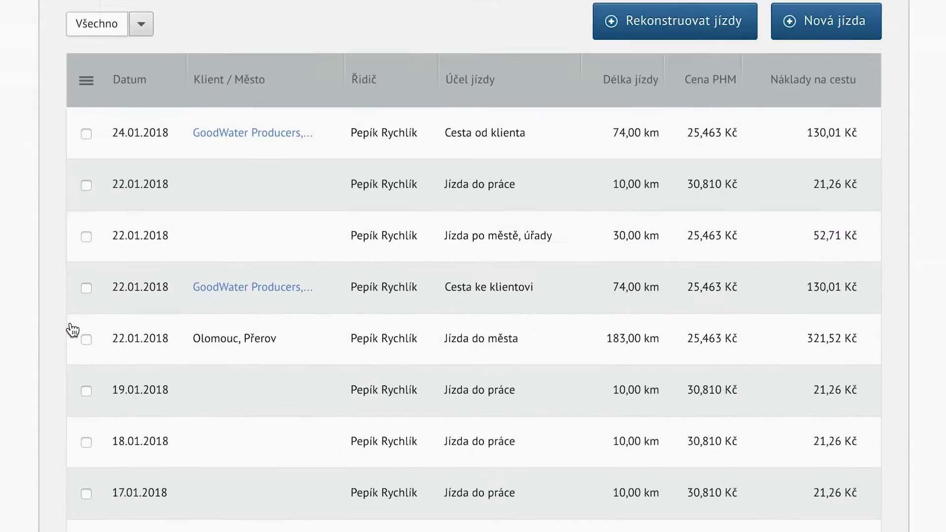
scroll(72, 329, "up", 10)
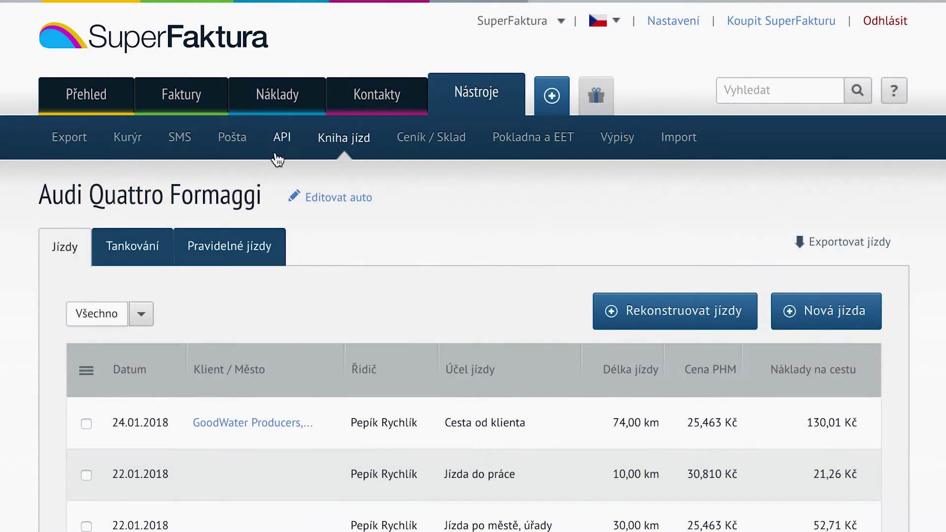
Add a new car 'Škoda Fabia' with its plate number and 5.9 l/100 km consumption.
left_click(347, 148)
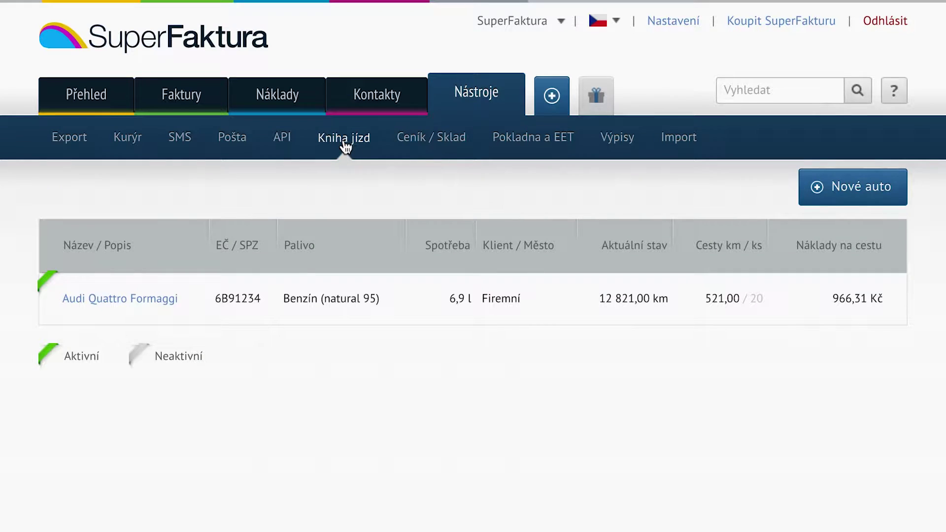
left_click(846, 204)
type("Škoda Fabia")
key("Tab")
type("4")
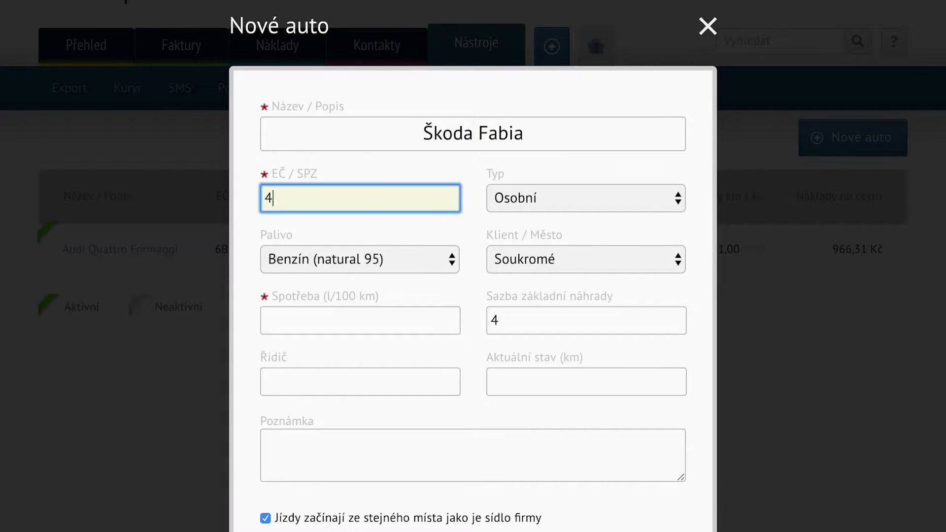
left_click(361, 320)
type("5.")
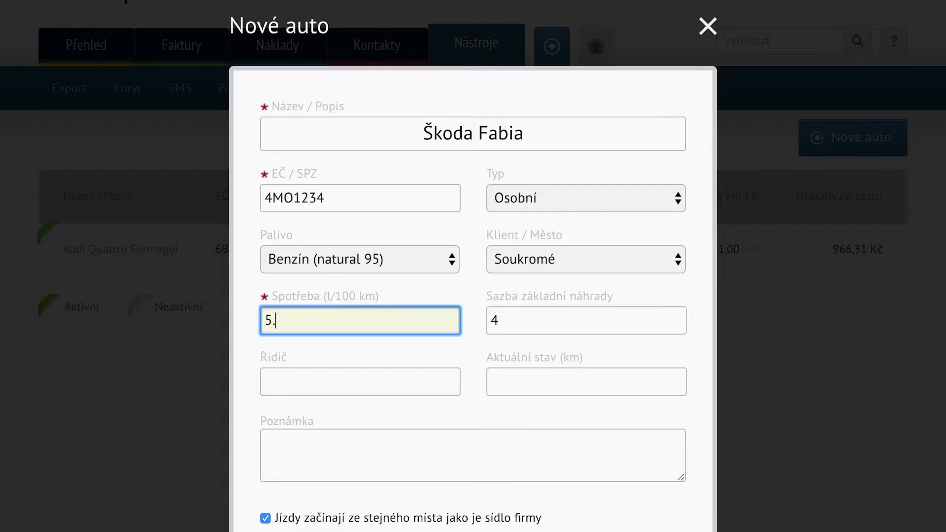
Have the Škoda's trips start from its own street address and city, then save the car.
scroll(362, 327, "down", 4)
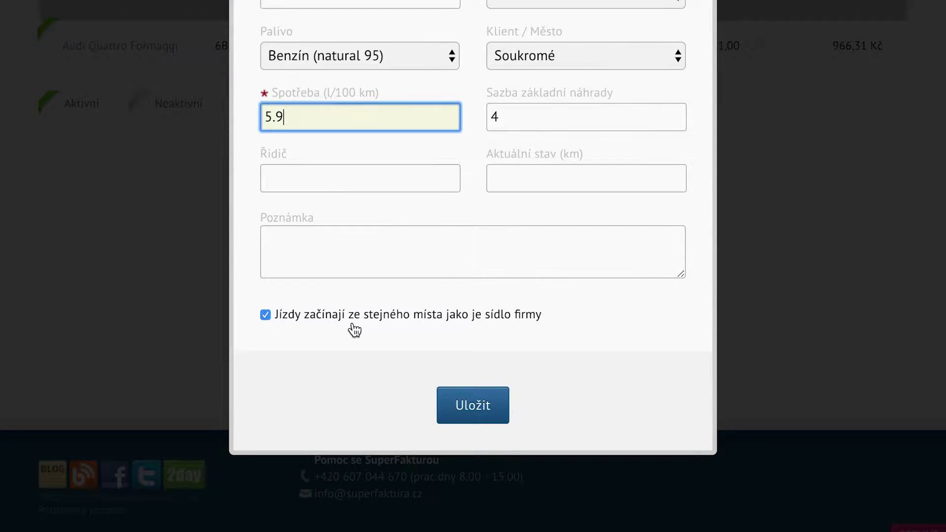
left_click(353, 323)
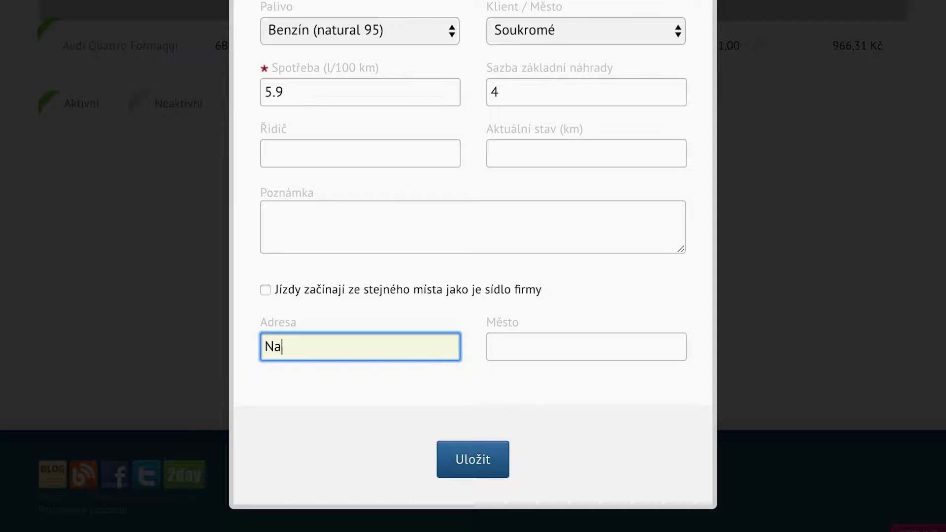
key("Tab")
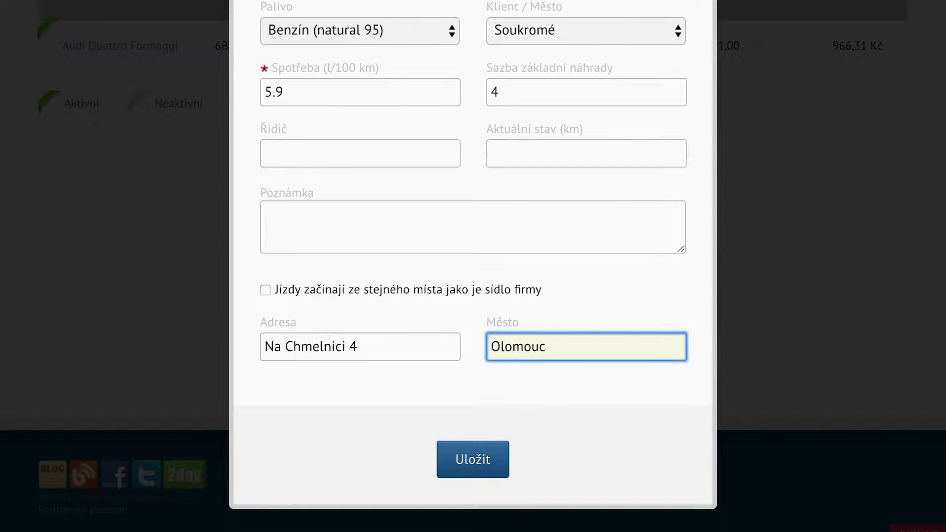
left_click(469, 477)
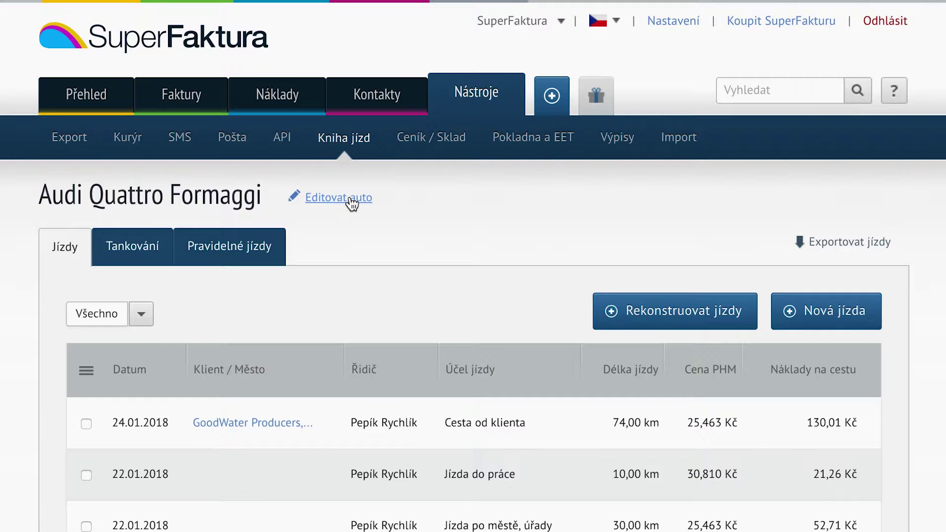
Change the Audi Quattro Formaggi's current odometer from 12821 to 12900 km and save.
left_click(352, 202)
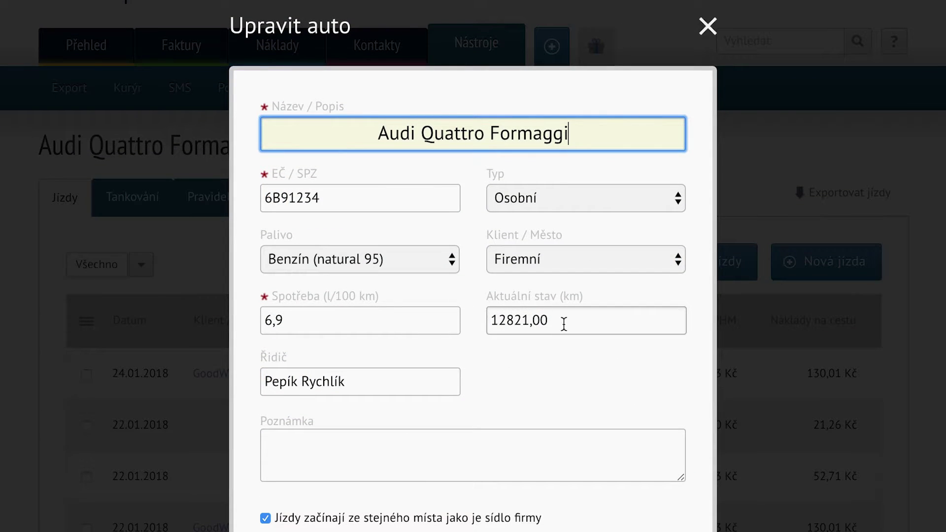
left_click_drag(557, 326, 510, 320)
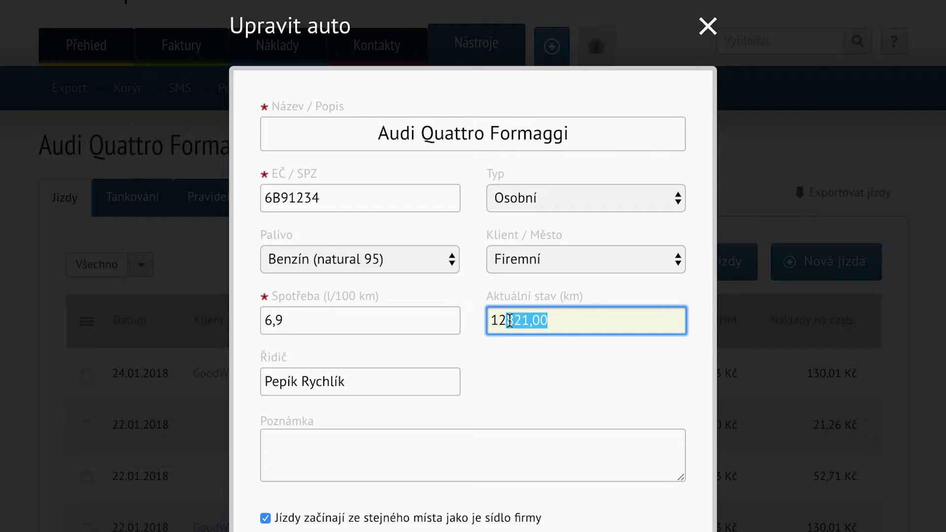
type("900")
scroll(512, 360, "down", 5)
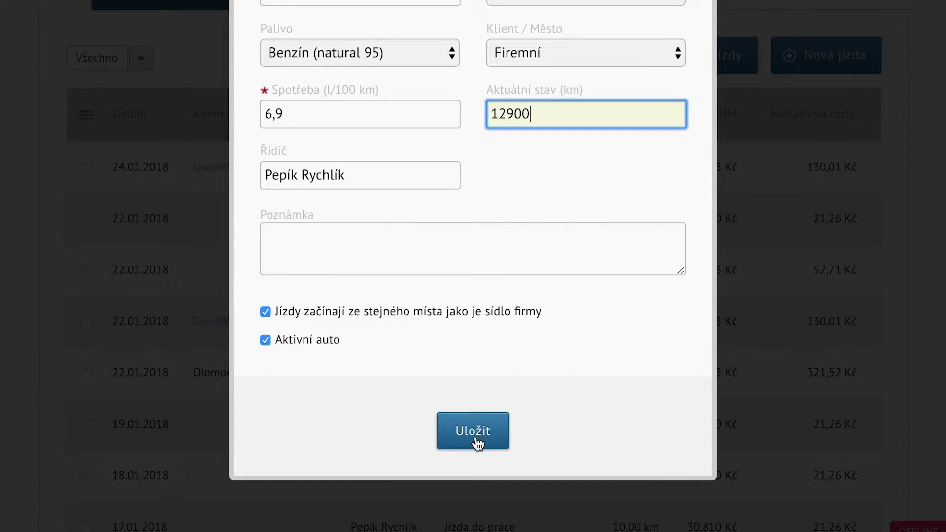
left_click(474, 434)
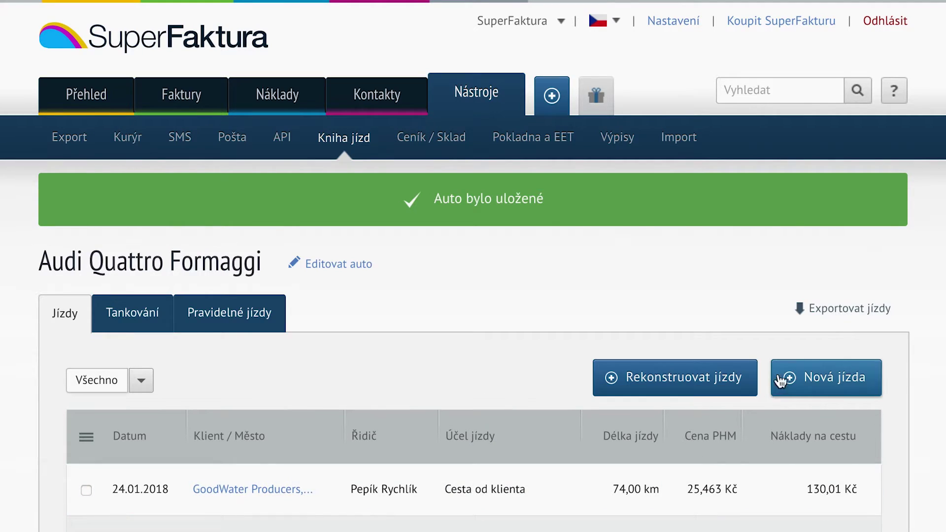
Export the Audi Quattro Formaggi's trip log to an Excel spreadsheet.
left_click(844, 323)
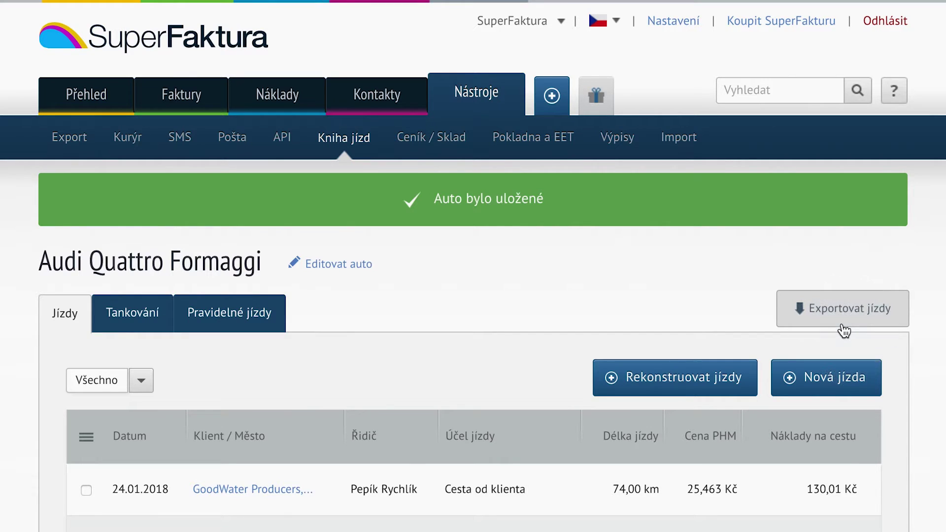